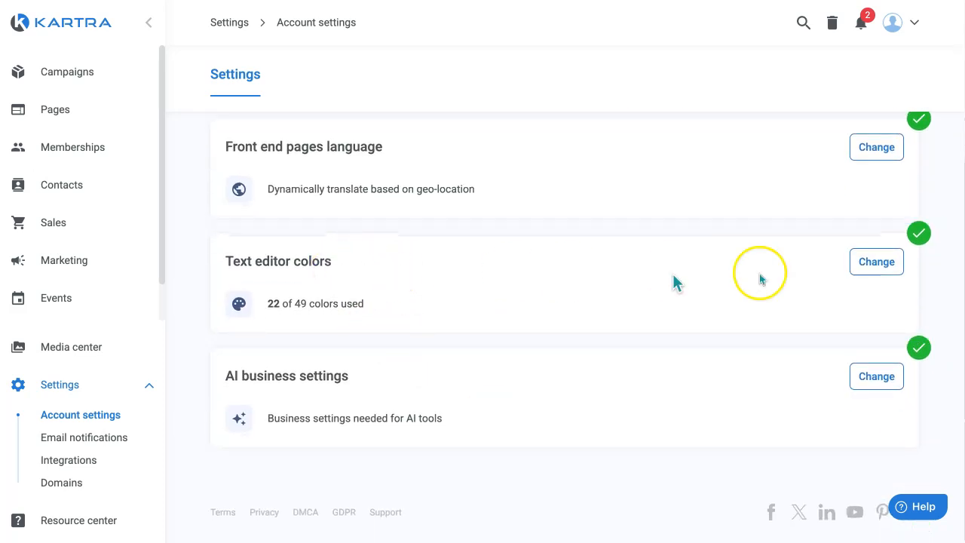
Open the text editor colors for changes and add a new color swatch
{"action": "left_click", "coordinate": [875, 264]}
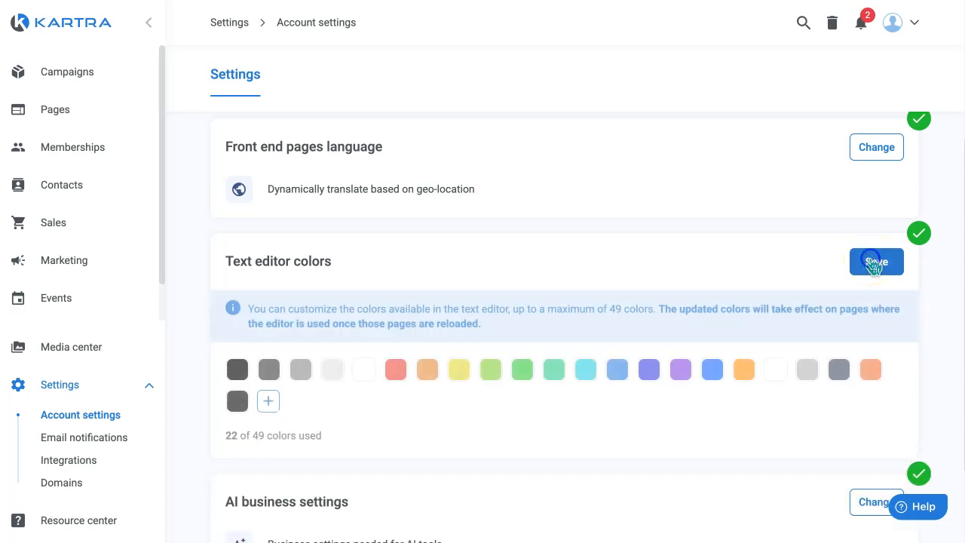
{"action": "scroll", "coordinate": [490, 305], "scroll_direction": "down", "scroll_amount": 2}
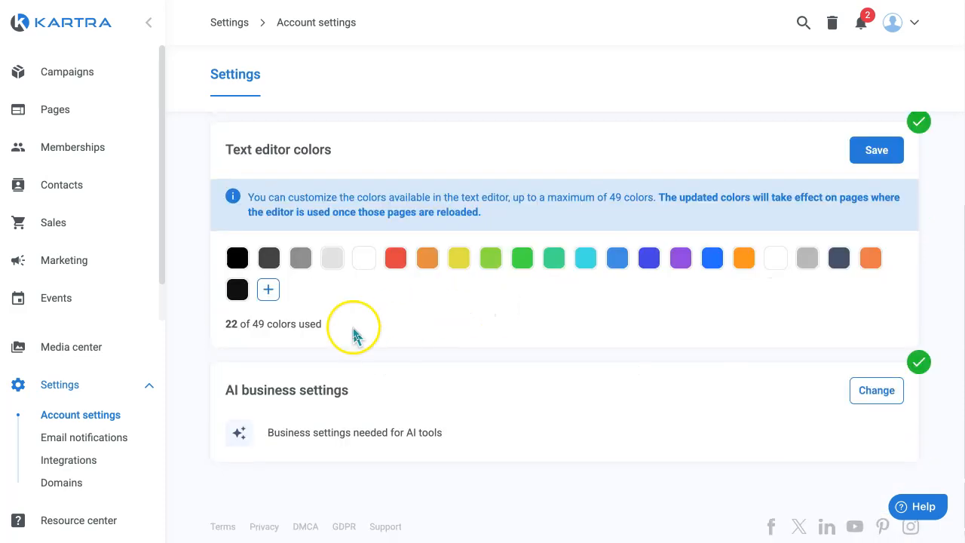
{"action": "mouse_move", "coordinate": [235, 267]}
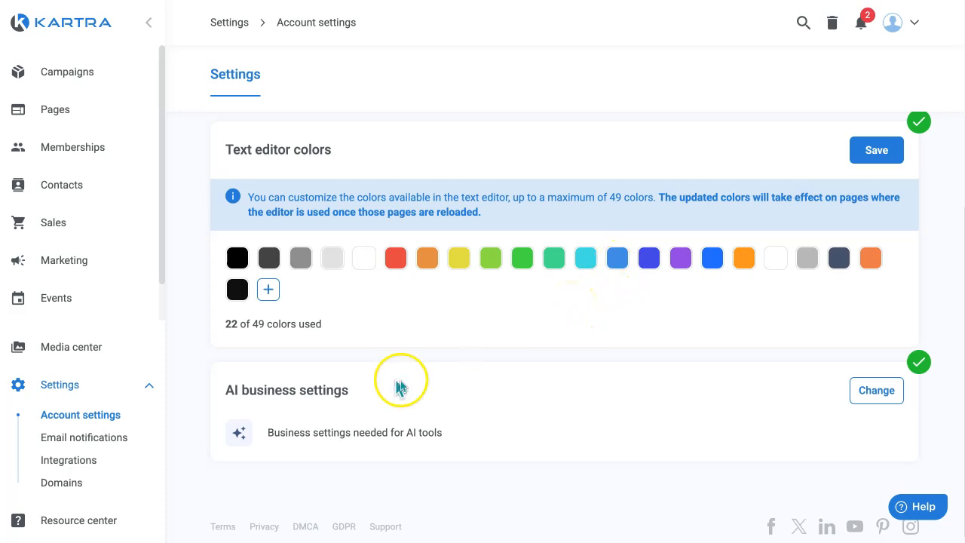
{"action": "left_click", "coordinate": [269, 291]}
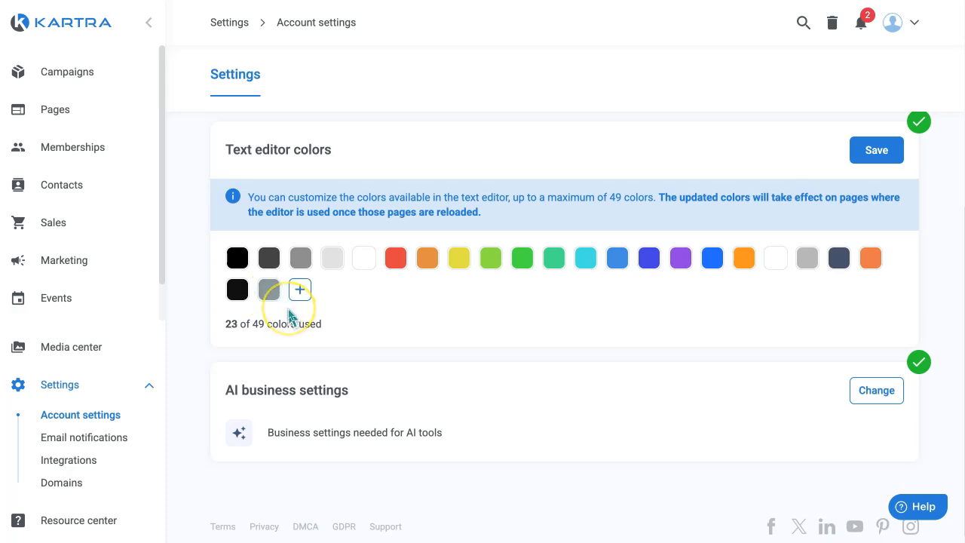
Set the newly added swatch to the blue from the Brand Colors palette, rgb(40, 121, 255)
{"action": "left_click", "coordinate": [269, 293]}
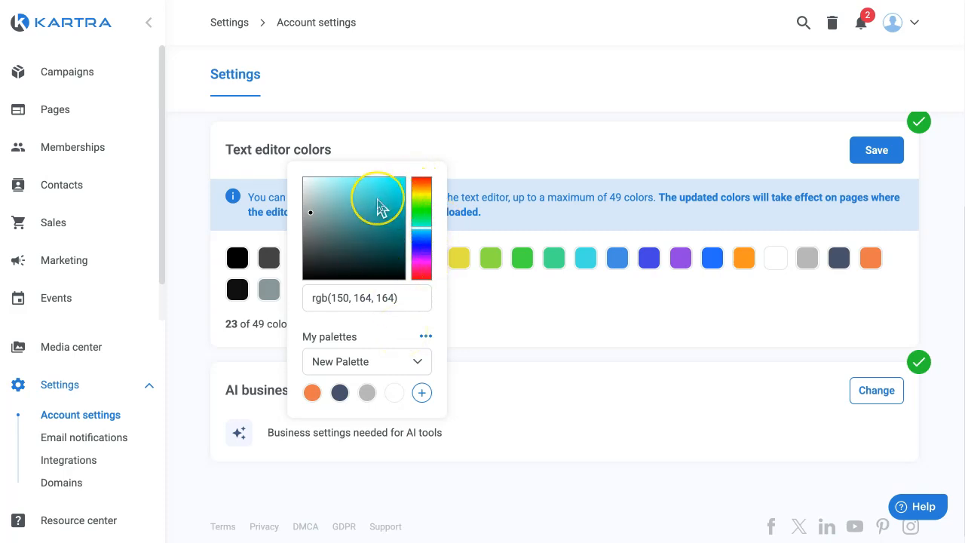
{"action": "left_click", "coordinate": [404, 299]}
{"action": "left_click_drag", "start_coordinate": [394, 301], "coordinate": [305, 295]}
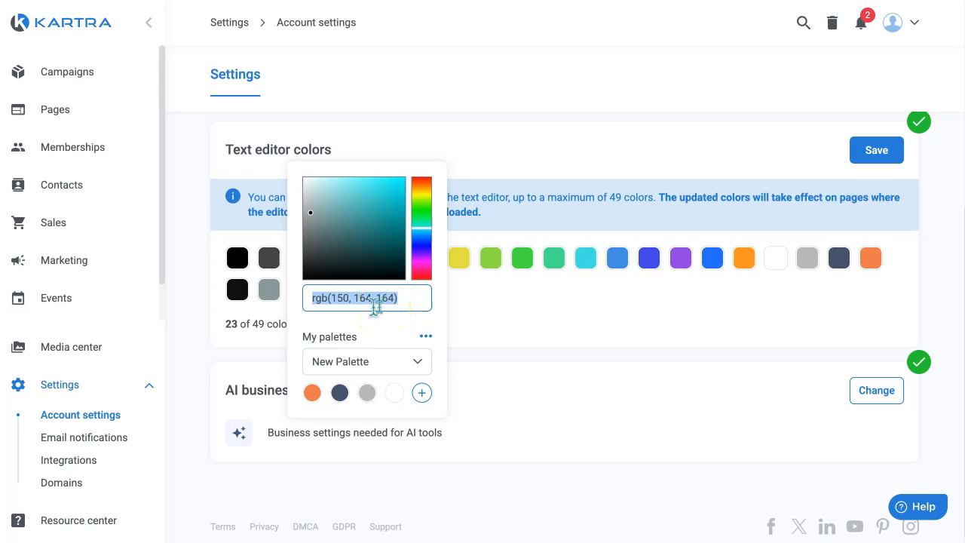
{"action": "left_click", "coordinate": [400, 362]}
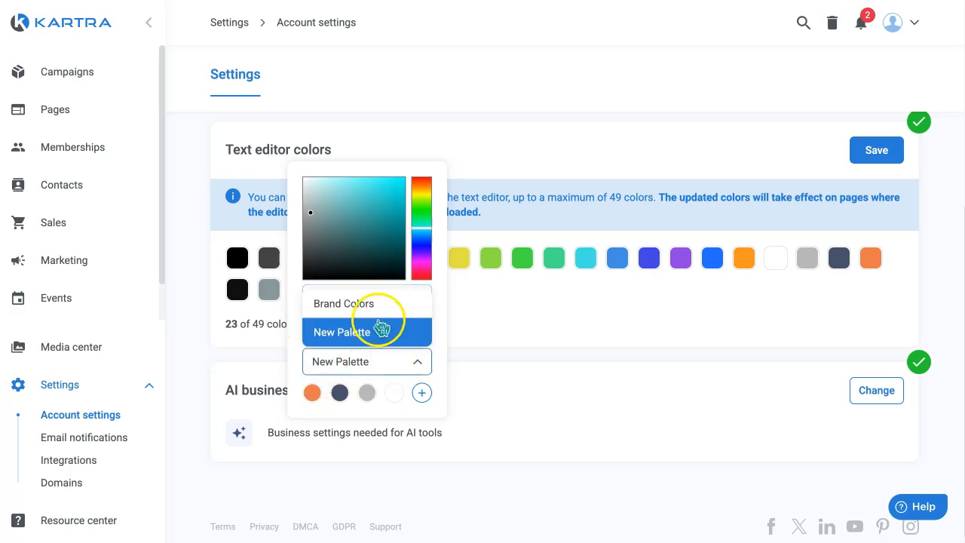
{"action": "left_click", "coordinate": [366, 303]}
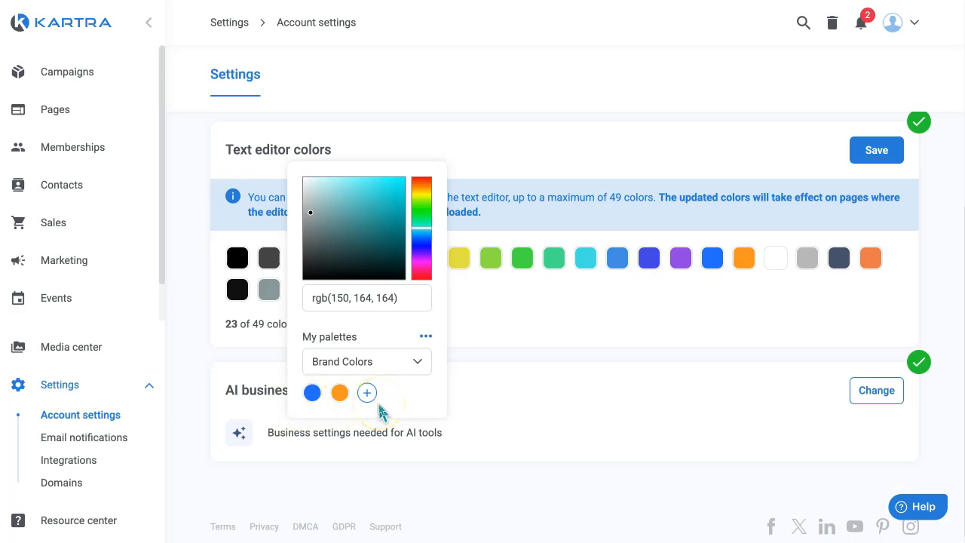
{"action": "left_click", "coordinate": [394, 362]}
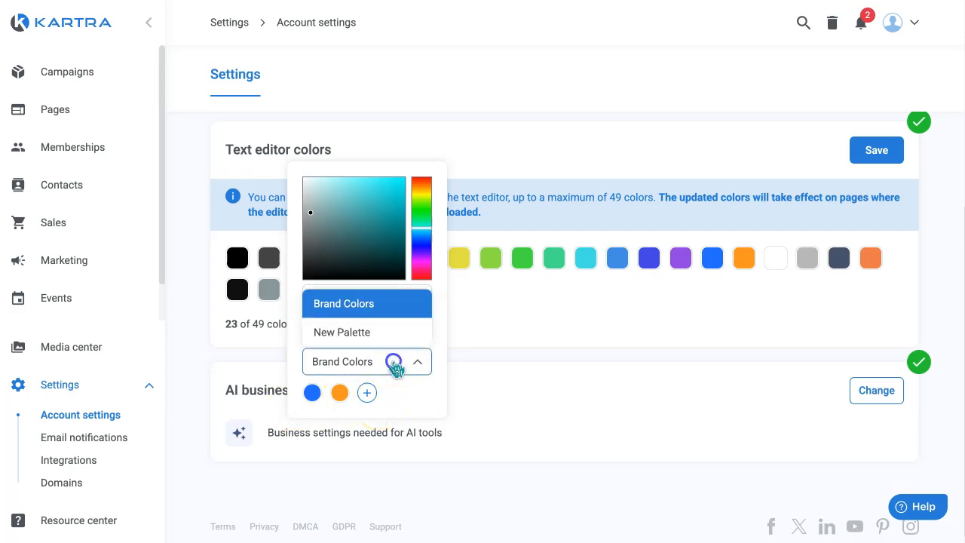
{"action": "left_click", "coordinate": [394, 363]}
{"action": "left_click", "coordinate": [312, 393]}
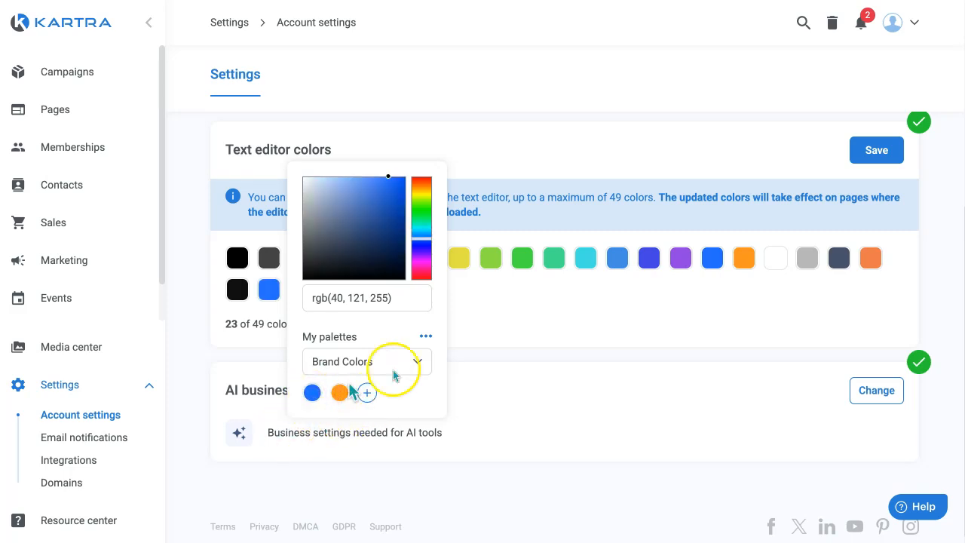
{"action": "left_click", "coordinate": [500, 320]}
Add another swatch, keep its generated muted green, rgb(110, 147, 111), and save the text editor colors
{"action": "mouse_move", "coordinate": [276, 293]}
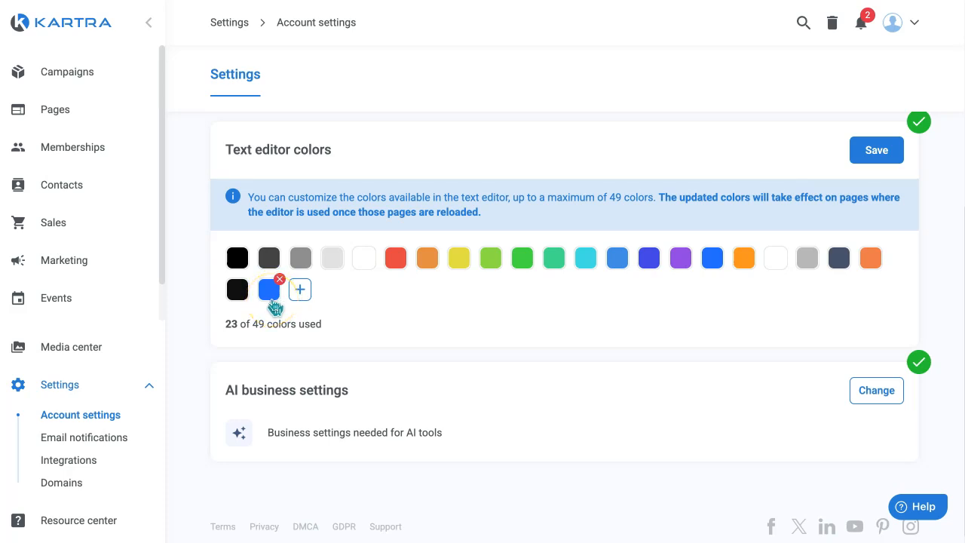
{"action": "left_click", "coordinate": [303, 302]}
{"action": "left_click", "coordinate": [302, 292]}
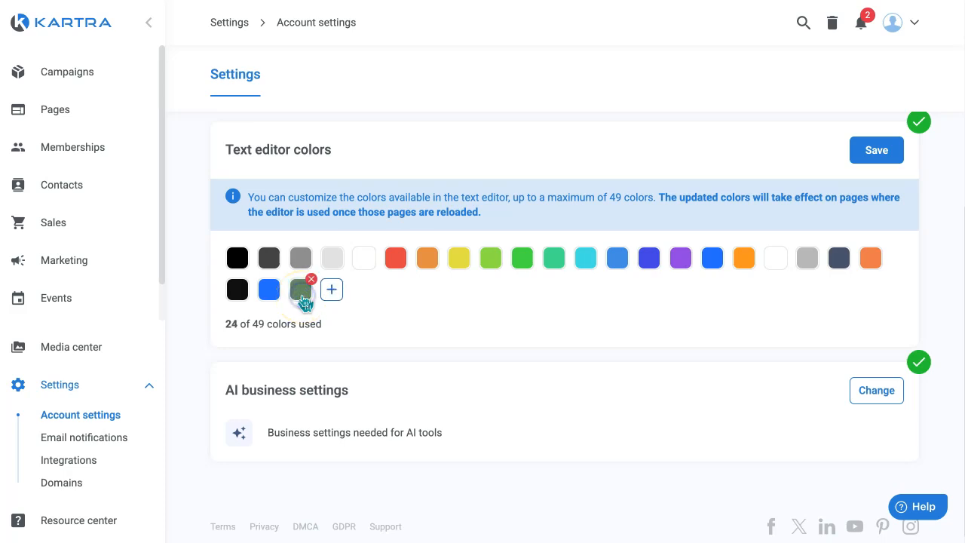
{"action": "left_click", "coordinate": [301, 292]}
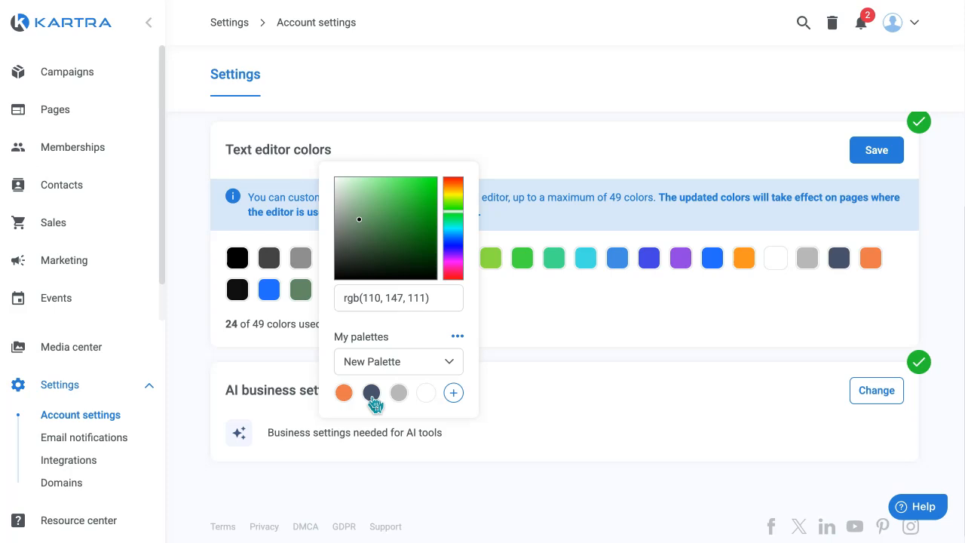
{"action": "left_click", "coordinate": [457, 369]}
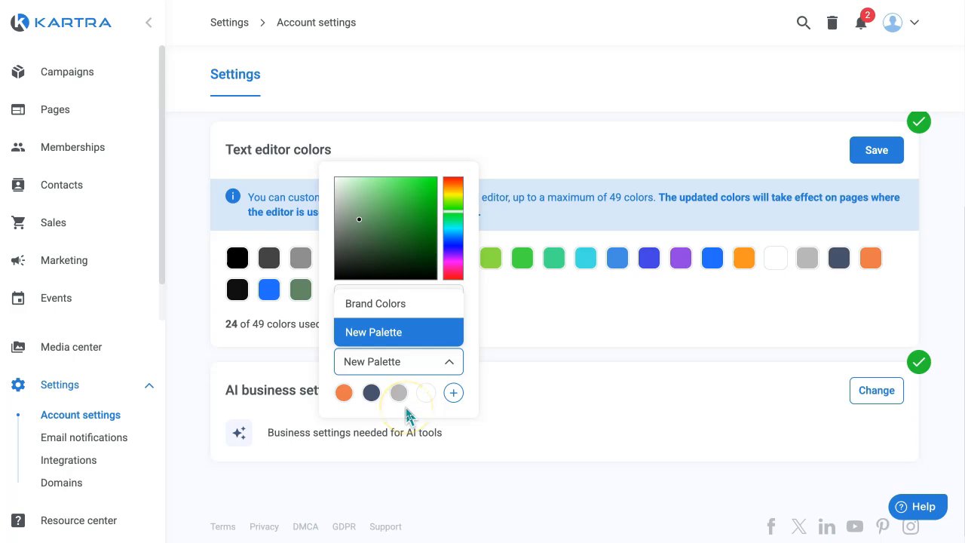
{"action": "left_click", "coordinate": [590, 341]}
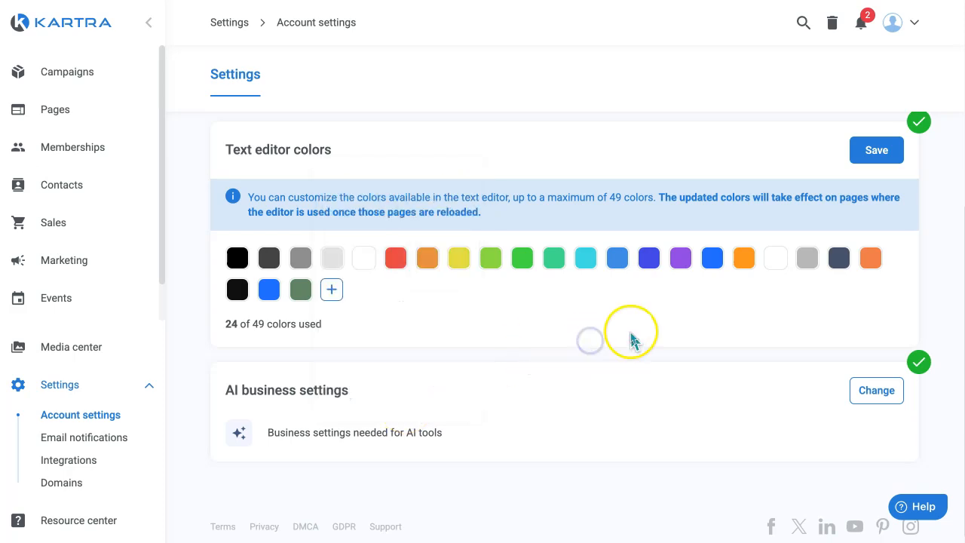
{"action": "left_click", "coordinate": [872, 154]}
Open the message of the marketing email broadcast "2025 2.11 Test Broadcast" for editing
{"action": "left_click", "coordinate": [82, 259]}
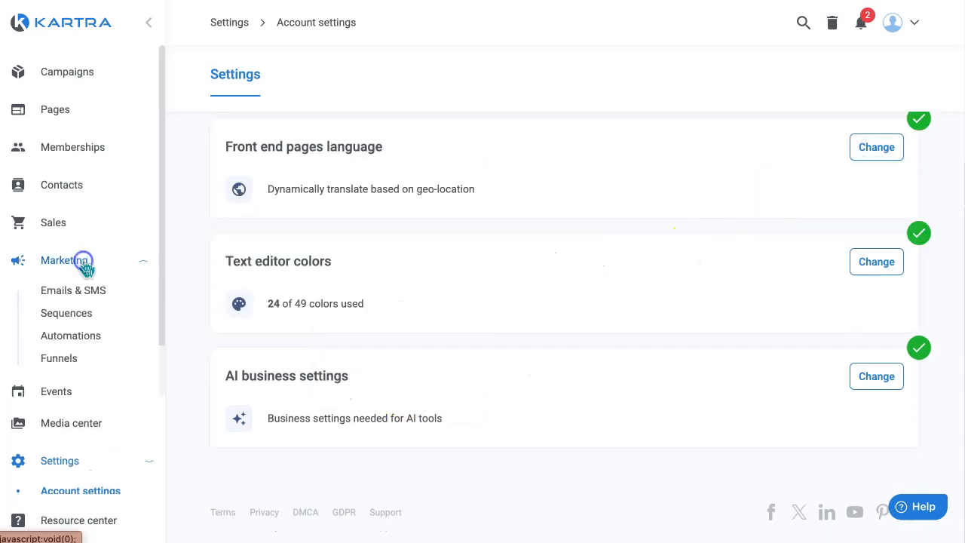
{"action": "left_click", "coordinate": [89, 292]}
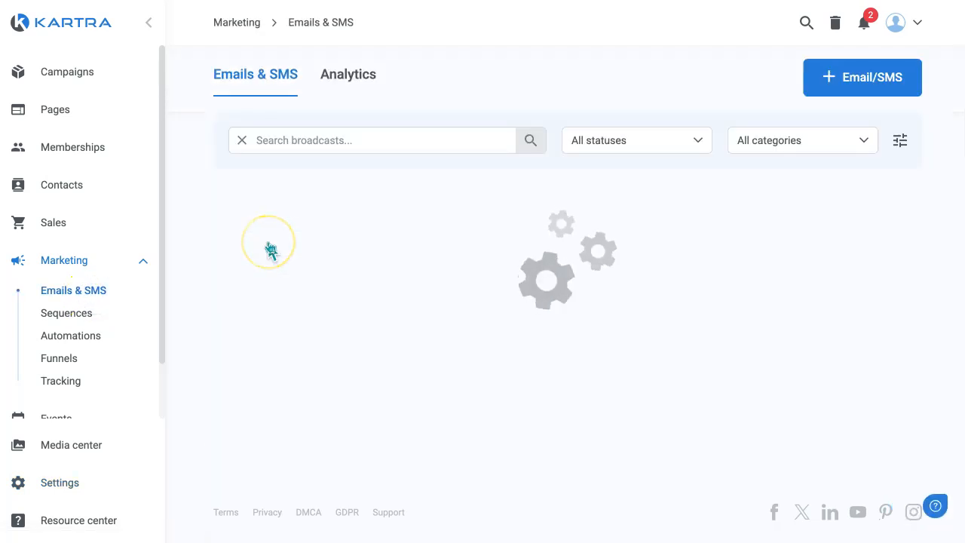
{"action": "left_click", "coordinate": [370, 289]}
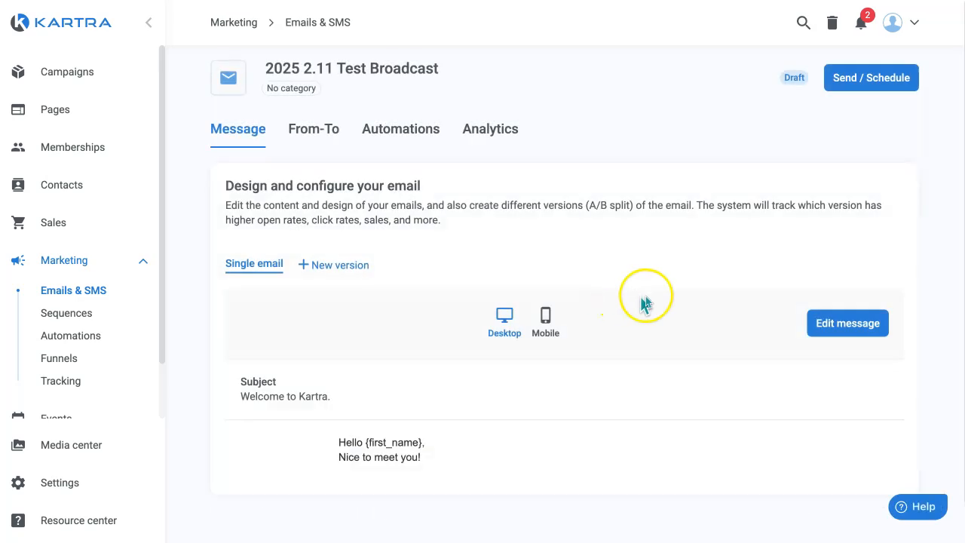
{"action": "left_click", "coordinate": [825, 323]}
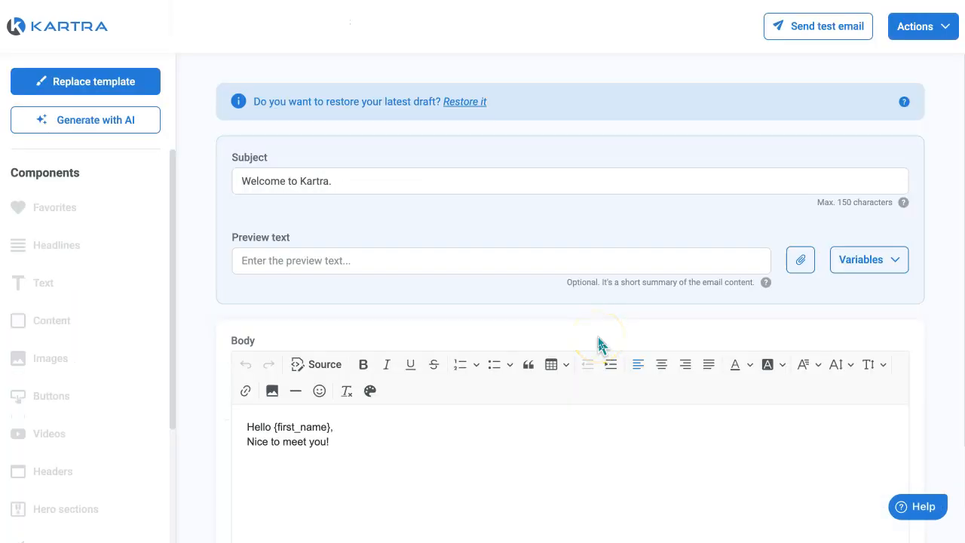
Insert a blank line between the greeting and "Nice to meet you!" in the email body
{"action": "scroll", "coordinate": [427, 372], "scroll_direction": "down", "scroll_amount": 2}
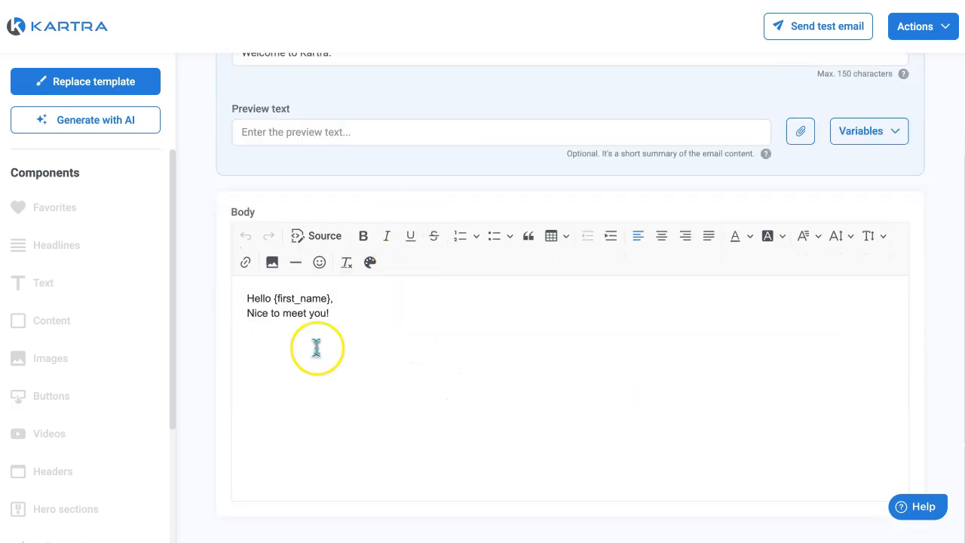
{"action": "left_click", "coordinate": [375, 298]}
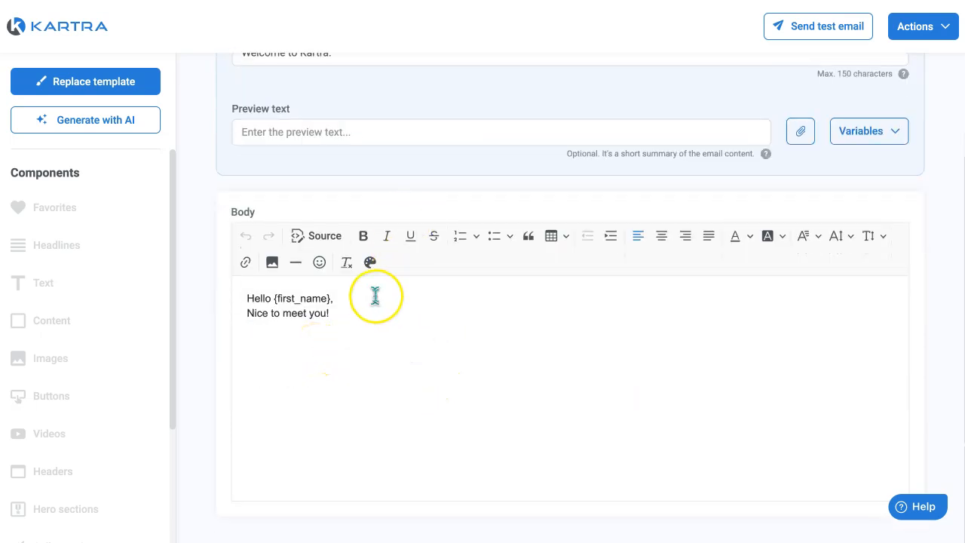
{"action": "key", "text": "Return"}
Change the font color of "Nice to meet you!" to the newly added muted green
{"action": "left_click", "coordinate": [328, 323]}
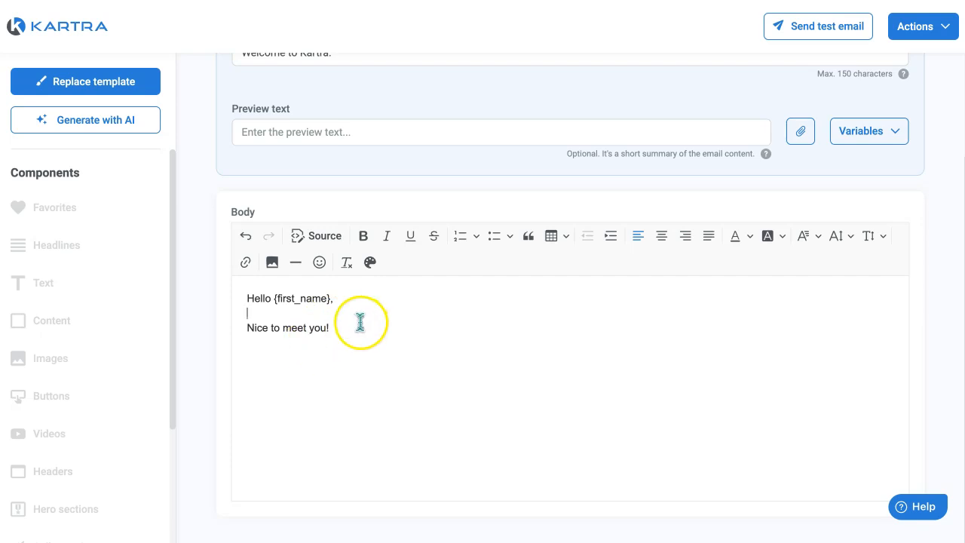
{"action": "left_click_drag", "start_coordinate": [342, 333], "coordinate": [241, 334]}
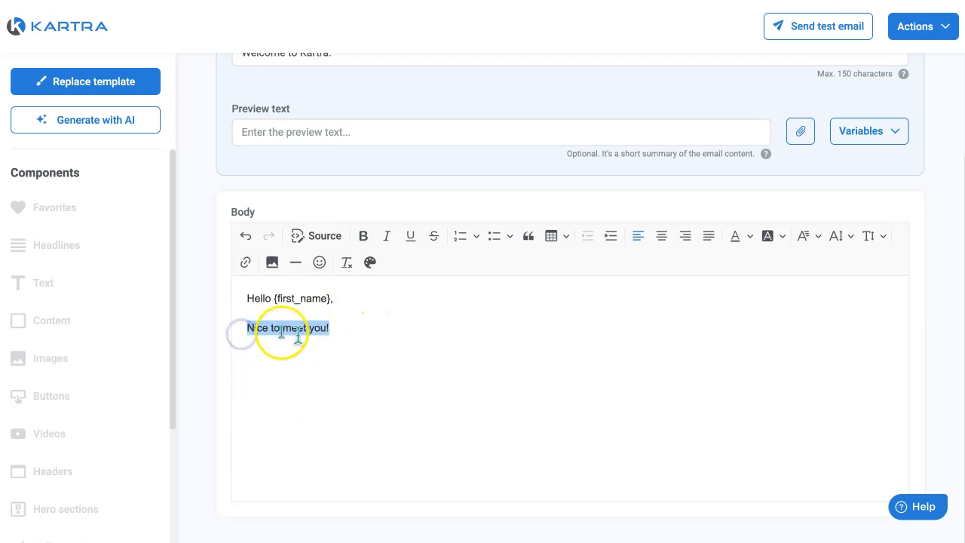
{"action": "left_click", "coordinate": [744, 237]}
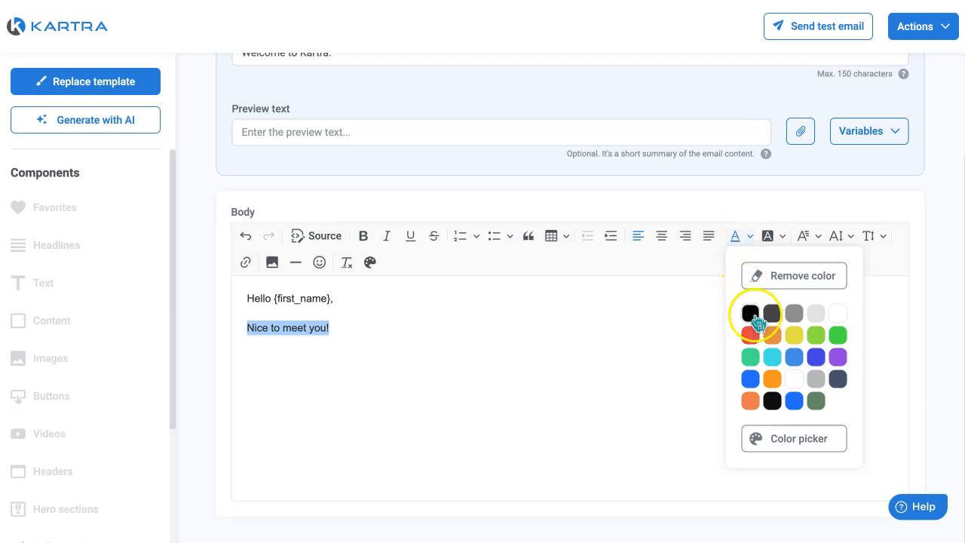
{"action": "left_click", "coordinate": [816, 401]}
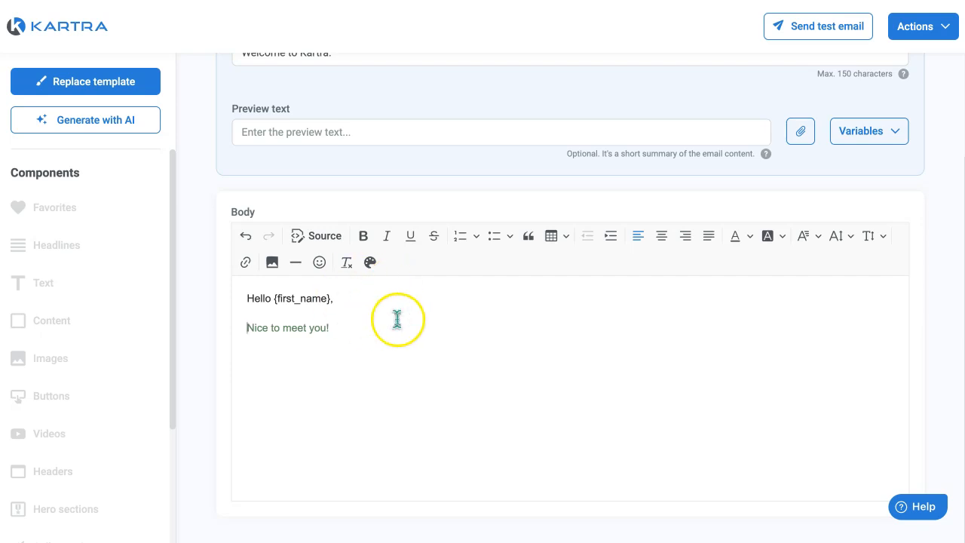
Go from the email body editor to the account settings and open the text editor colors for changes
{"action": "left_click", "coordinate": [371, 264]}
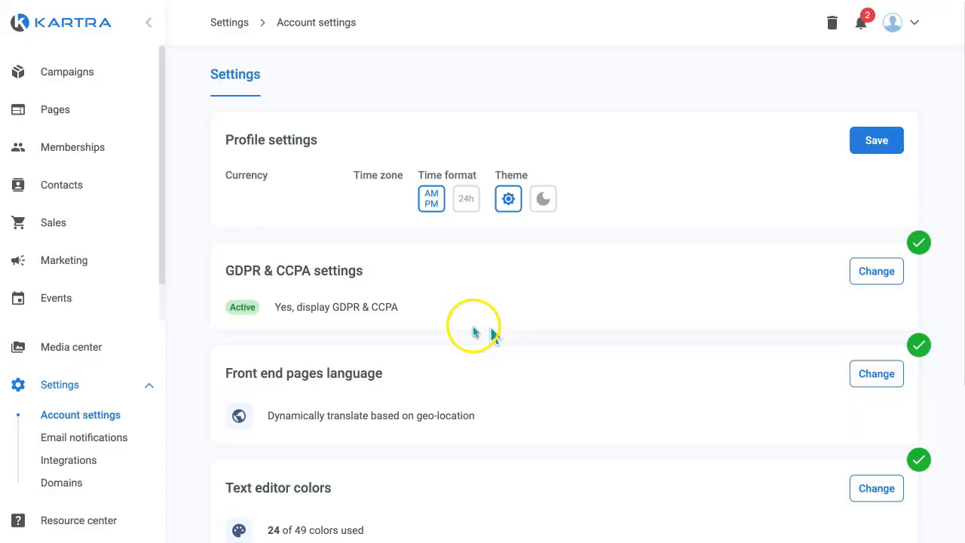
{"action": "scroll", "coordinate": [618, 330], "scroll_direction": "down", "scroll_amount": 3}
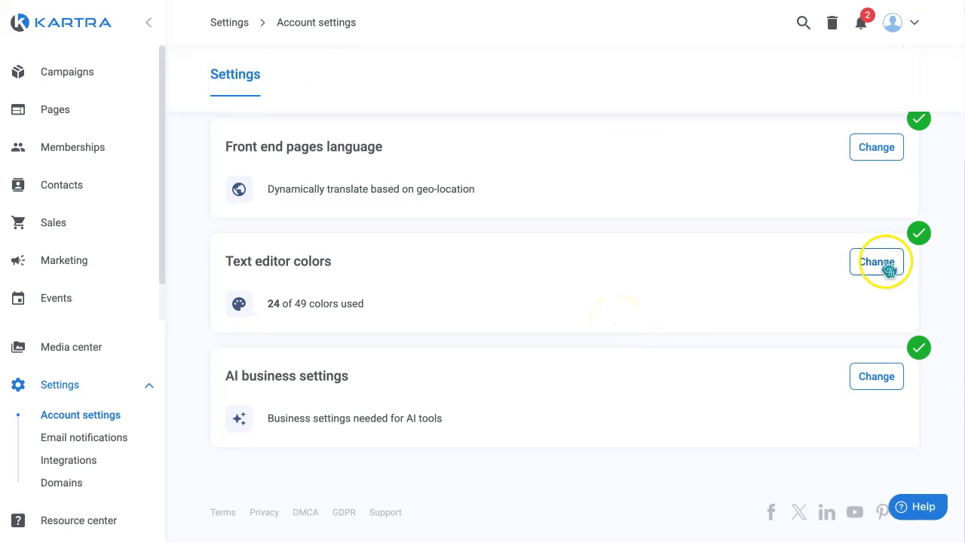
{"action": "left_click", "coordinate": [877, 261]}
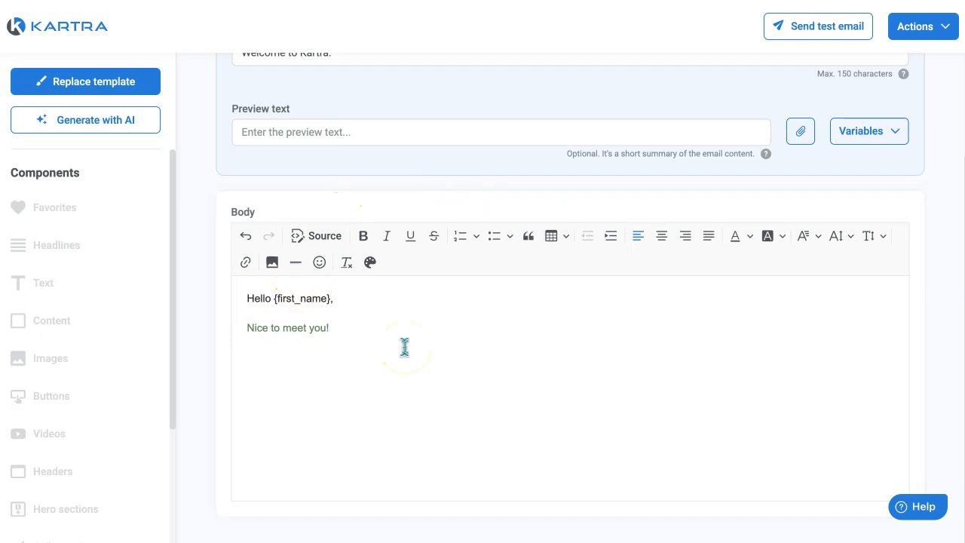
Save the email message and exit to the broadcast's overview
{"action": "left_click", "coordinate": [926, 27]}
{"action": "left_click", "coordinate": [899, 84]}
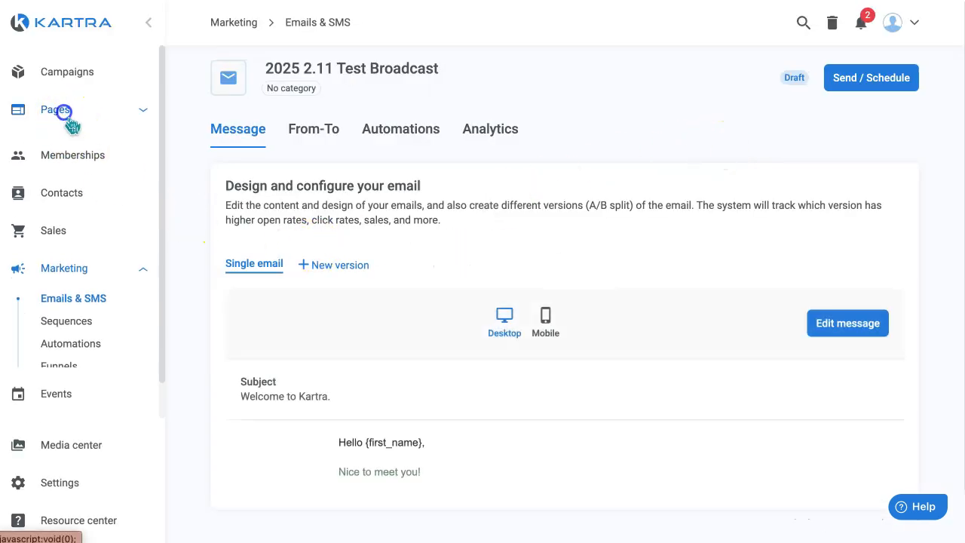
Open the page "Header with Brag/Credibility Bar" from the list of all pages for editing
{"action": "left_click", "coordinate": [63, 112]}
{"action": "left_click", "coordinate": [71, 138]}
{"action": "scroll", "coordinate": [586, 400], "scroll_direction": "down", "scroll_amount": 3}
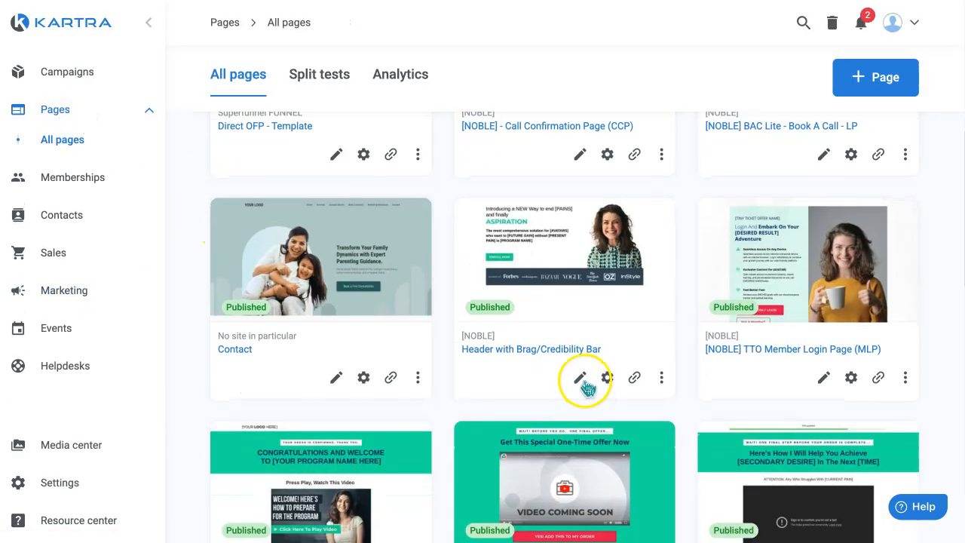
{"action": "left_click", "coordinate": [580, 377]}
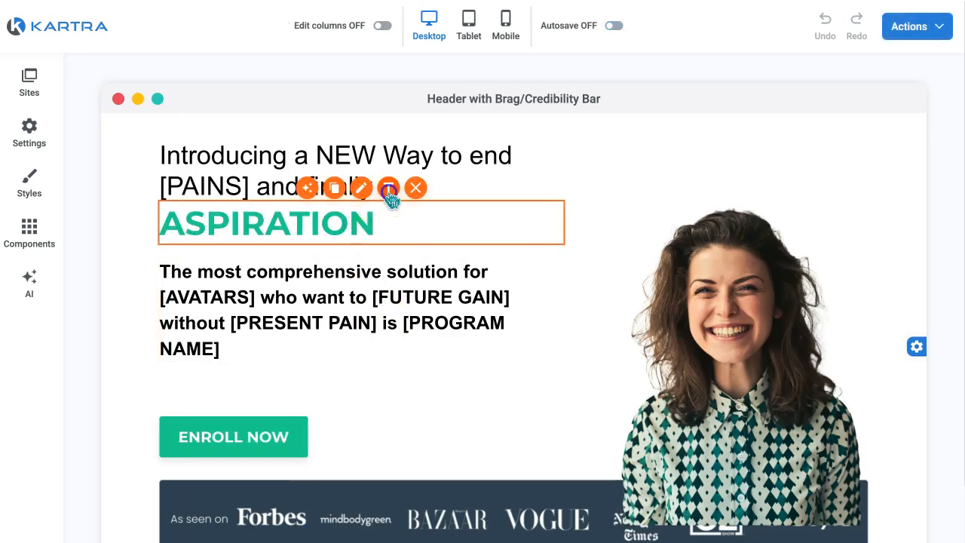
Change the font color of the "ASPIRATION" headline to the newly added muted green
{"action": "left_click", "coordinate": [377, 222]}
{"action": "left_click_drag", "start_coordinate": [377, 222], "coordinate": [163, 223]}
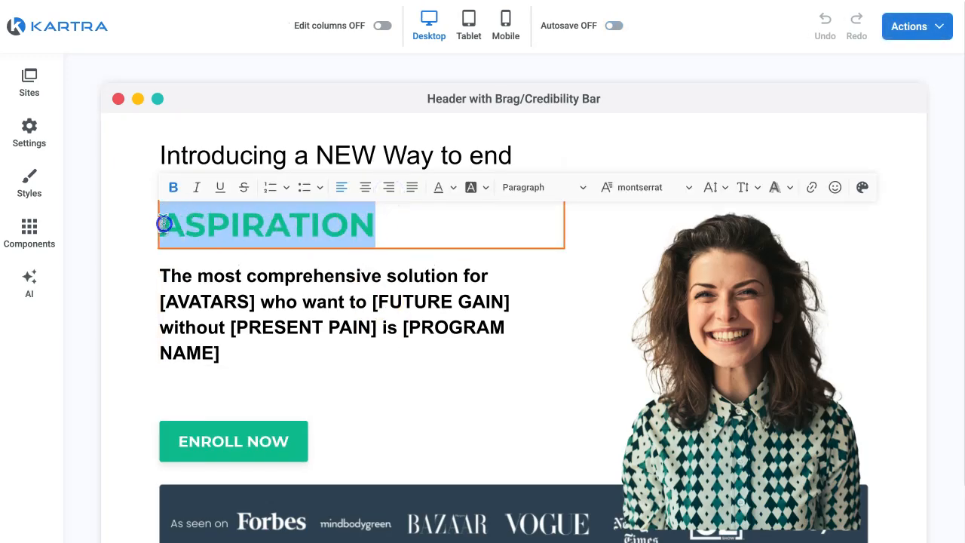
{"action": "left_click", "coordinate": [450, 195]}
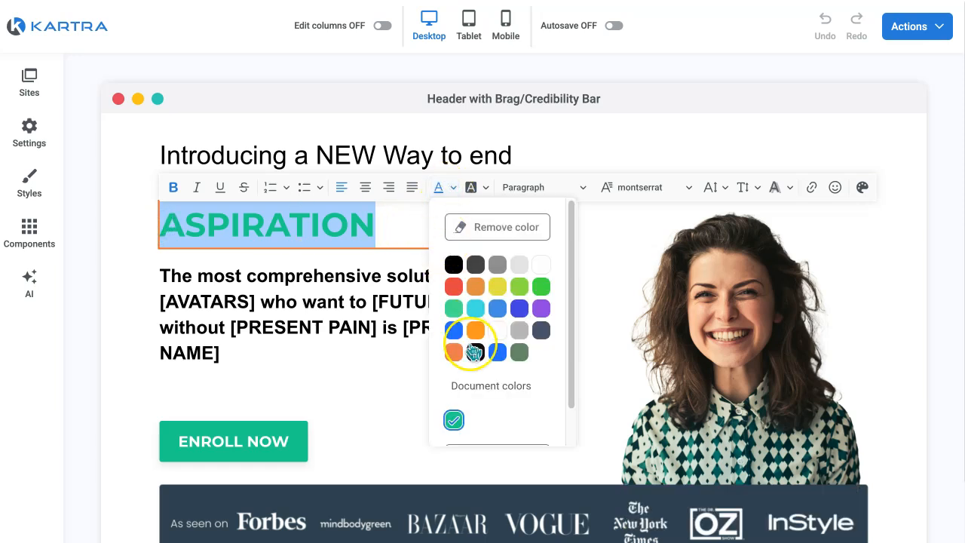
{"action": "left_click", "coordinate": [520, 352]}
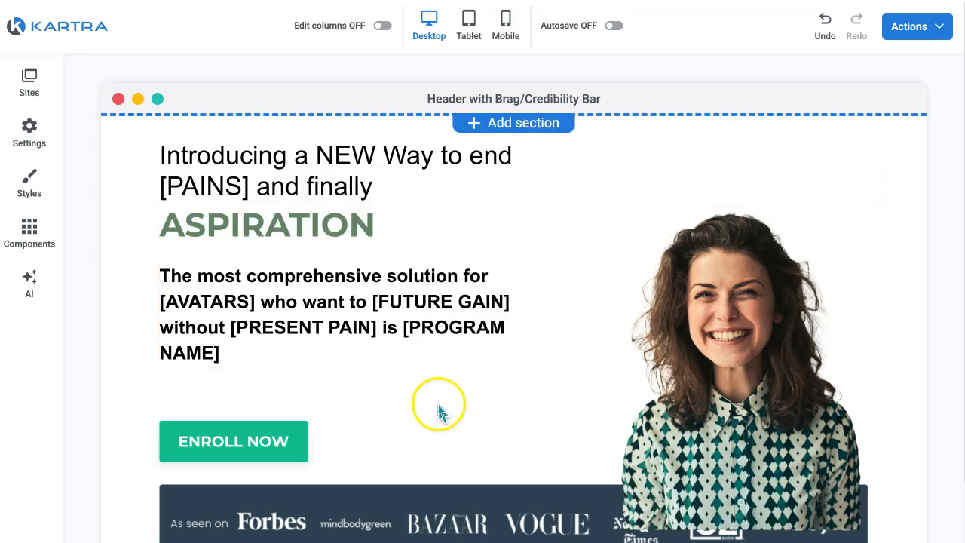
Change the font color of "[AVATARS]" and "[FUTURE GAIN]" in the subheadline paragraph to the custom bright blue
{"action": "left_click", "coordinate": [258, 299]}
{"action": "left_click_drag", "start_coordinate": [259, 300], "coordinate": [160, 300]}
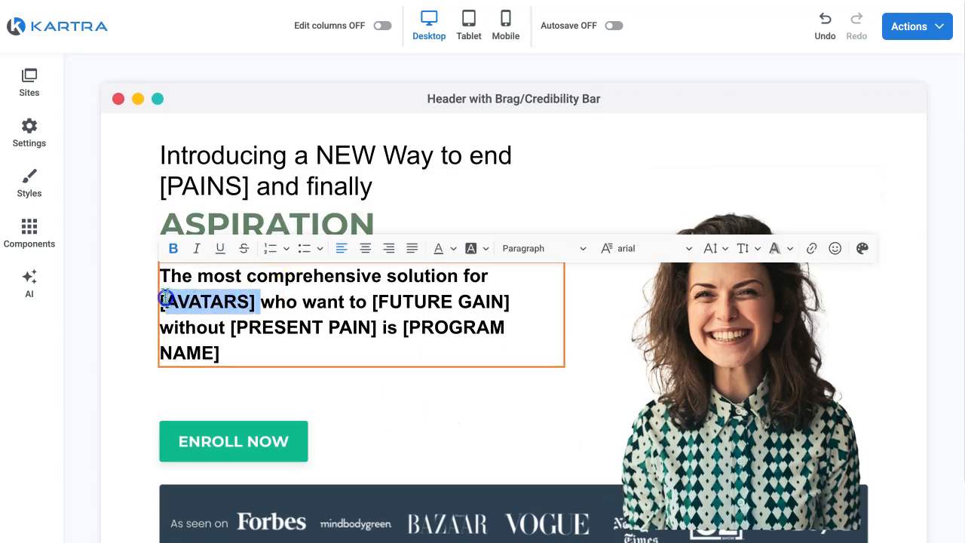
{"action": "left_click", "coordinate": [450, 250]}
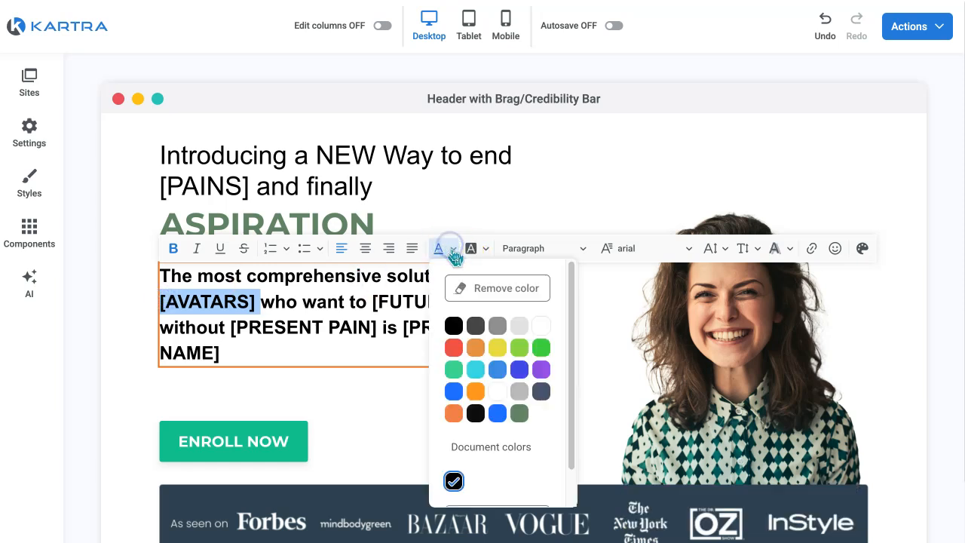
{"action": "left_click", "coordinate": [500, 412]}
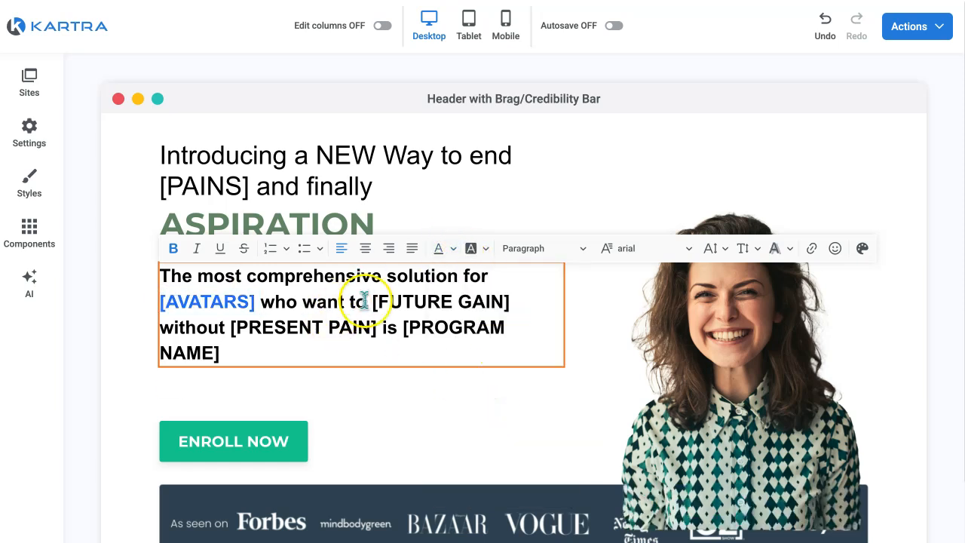
{"action": "left_click_drag", "start_coordinate": [372, 302], "coordinate": [520, 308]}
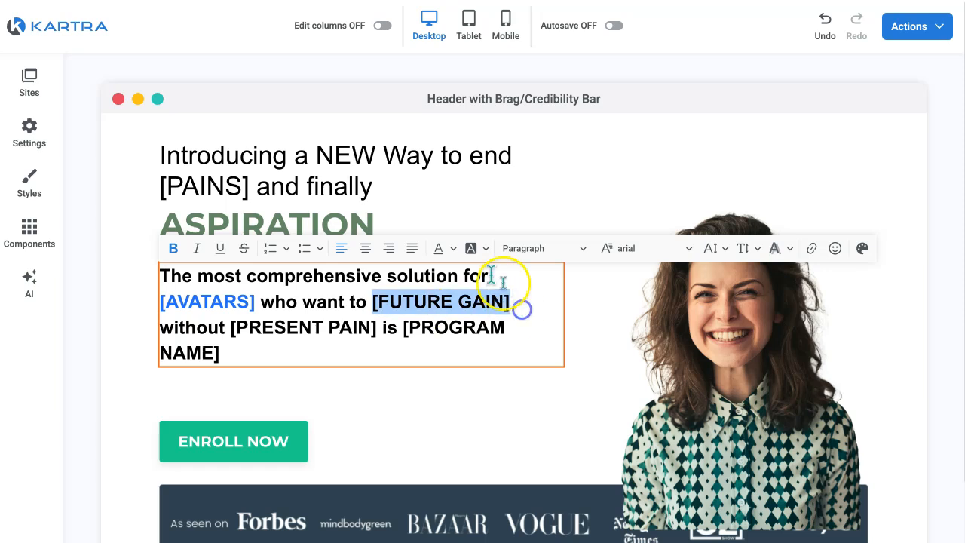
{"action": "left_click", "coordinate": [440, 248]}
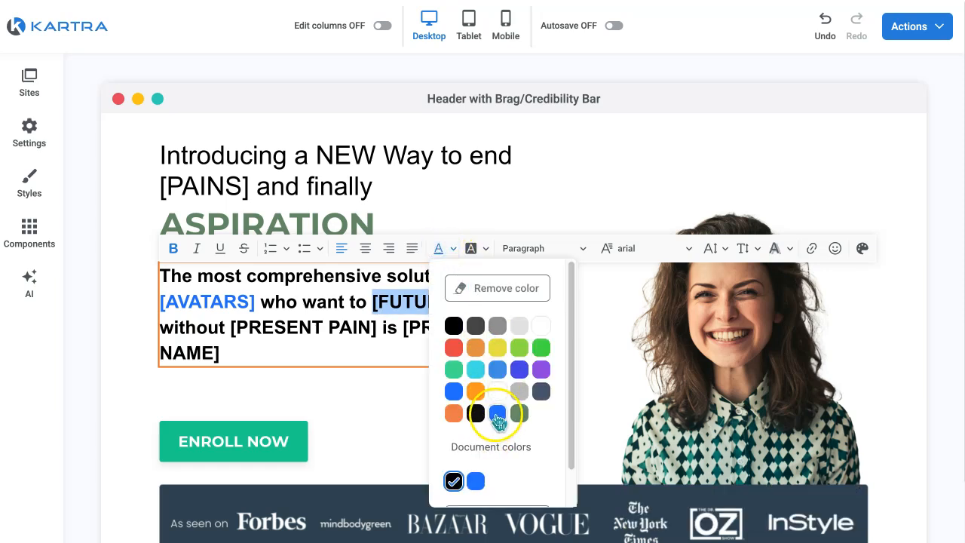
{"action": "left_click", "coordinate": [496, 414]}
Change the font color of "[PRESENT PAIN]" and "[PROGRAM NAME]" in the subheadline paragraph to the custom orange and finish editing the text
{"action": "left_click", "coordinate": [273, 326]}
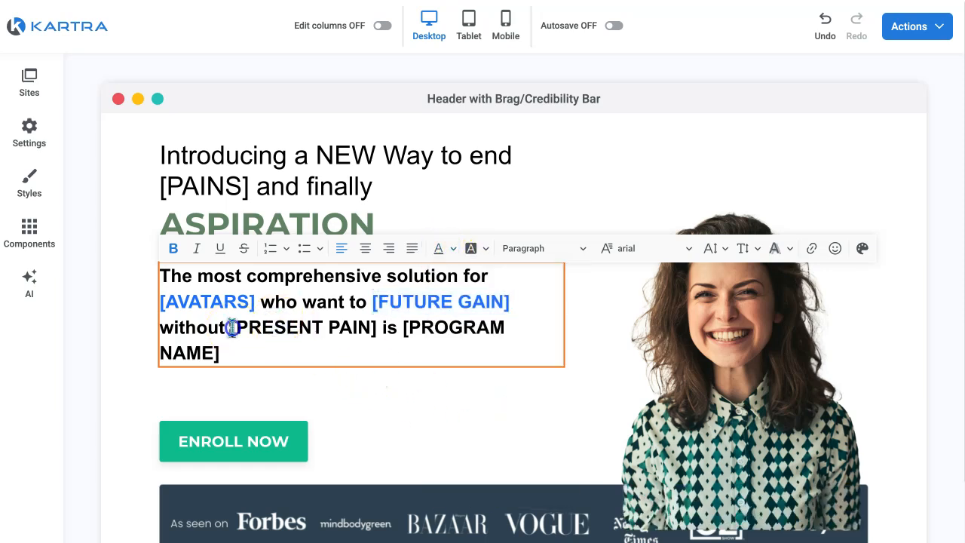
{"action": "left_click_drag", "start_coordinate": [232, 329], "coordinate": [381, 328]}
{"action": "left_click", "coordinate": [438, 248]}
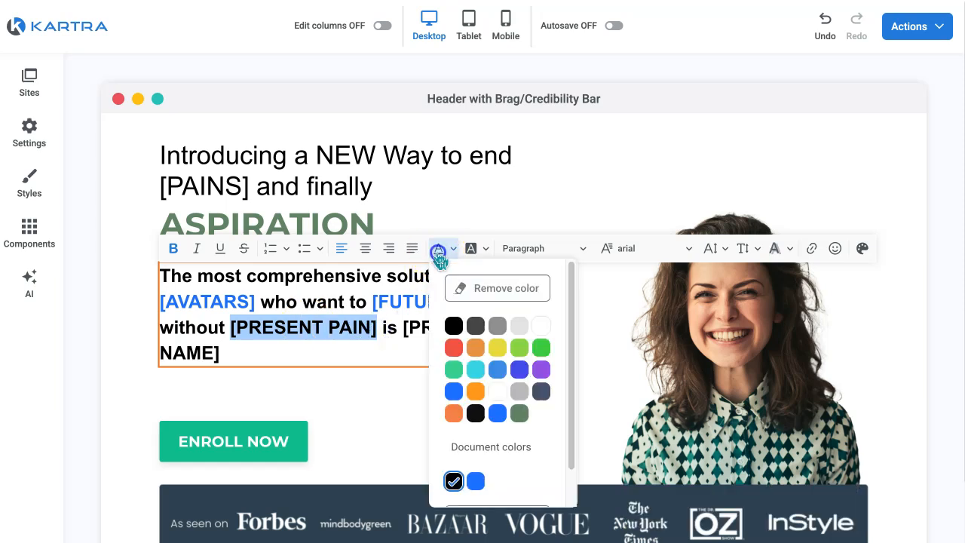
{"action": "left_click", "coordinate": [453, 413]}
{"action": "left_click", "coordinate": [408, 353]}
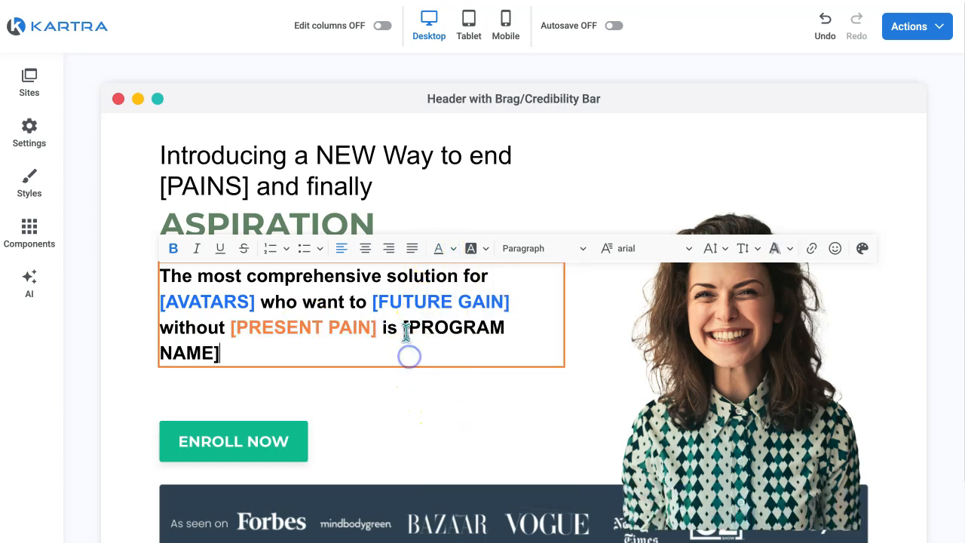
{"action": "left_click_drag", "start_coordinate": [402, 327], "coordinate": [443, 347]}
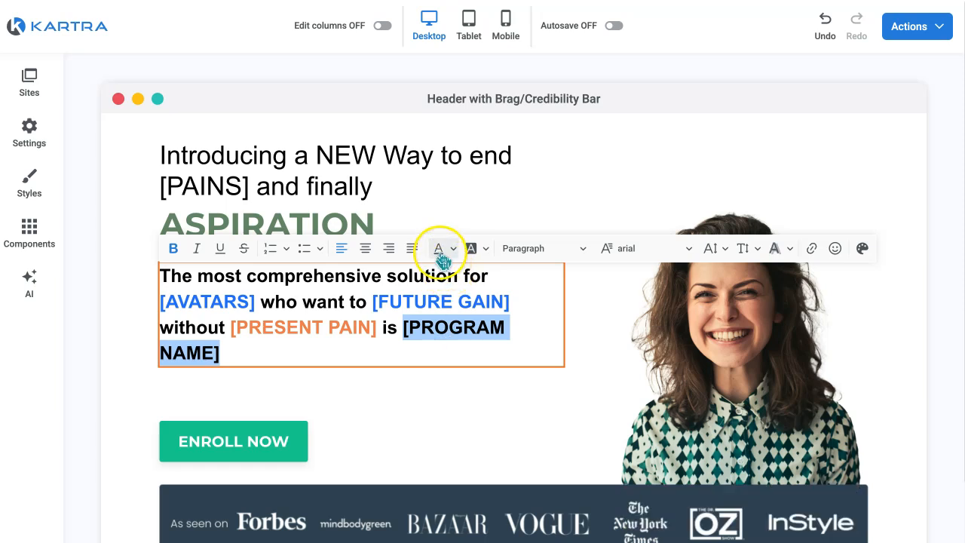
{"action": "left_click", "coordinate": [439, 249]}
{"action": "left_click", "coordinate": [454, 415]}
{"action": "left_click", "coordinate": [455, 414]}
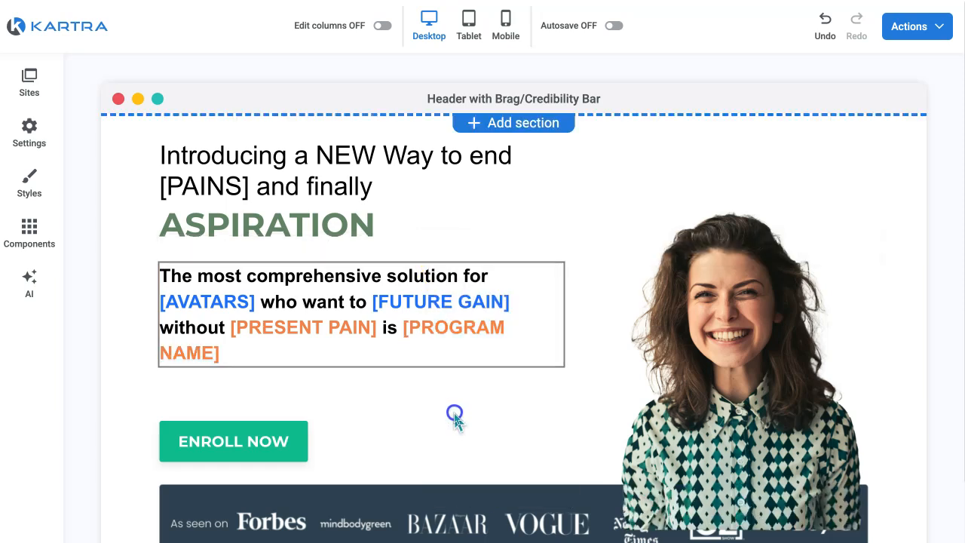